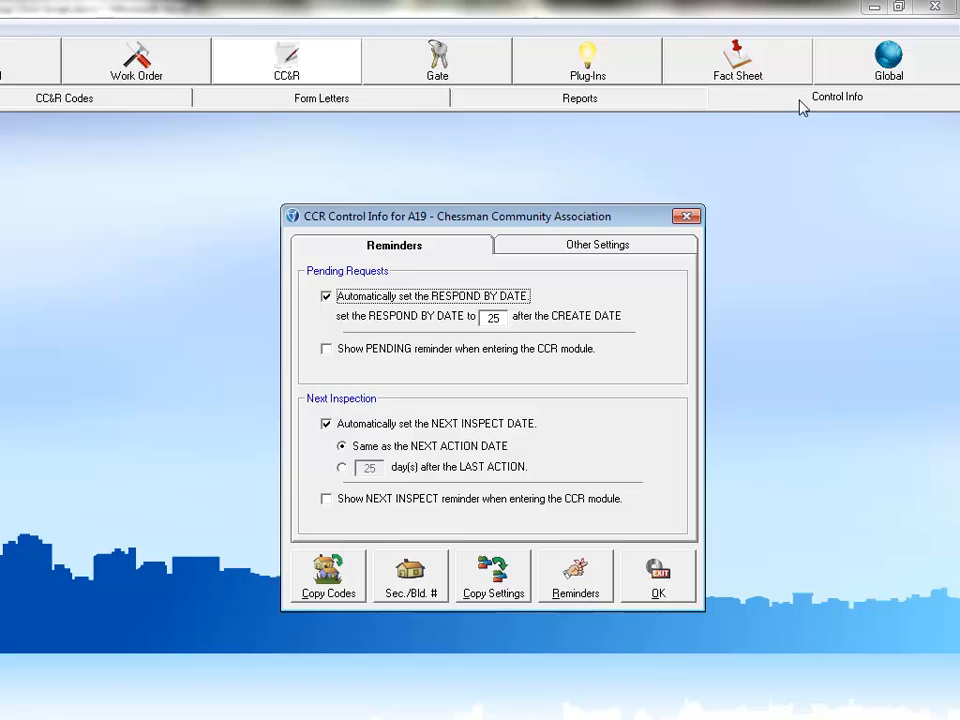
Step: Turn on PENDING reminders starting 5 days before respond-by, and enable the NEXT INSPECT reminder
{"action": "left_click", "coordinate": [326, 348]}
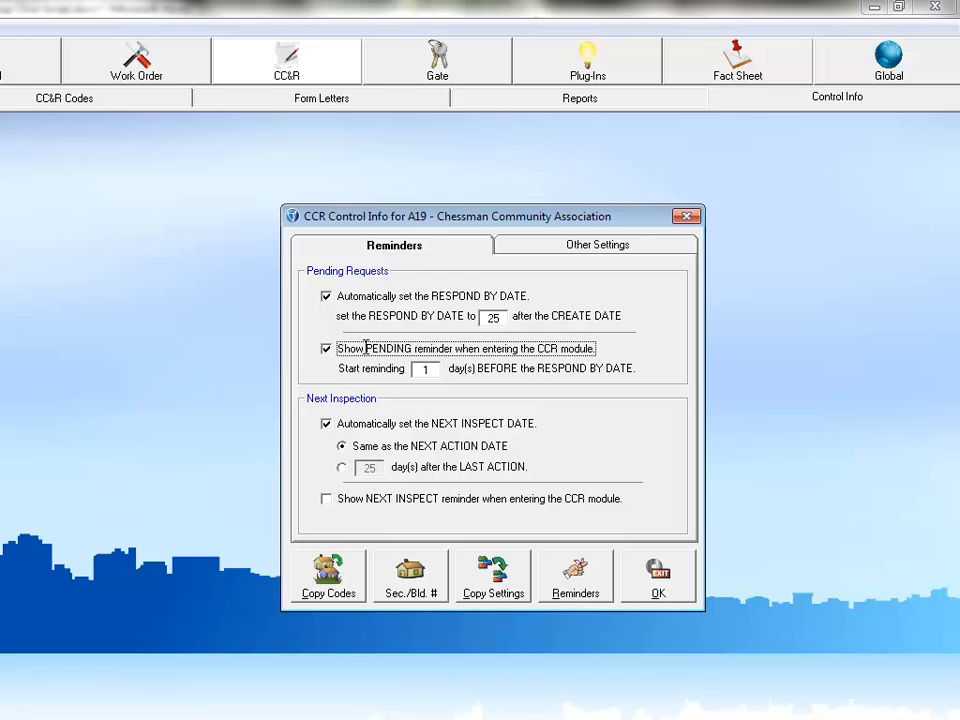
{"action": "left_click", "coordinate": [423, 370]}
{"action": "double_click", "coordinate": [423, 370]}
{"action": "type", "text": "5"}
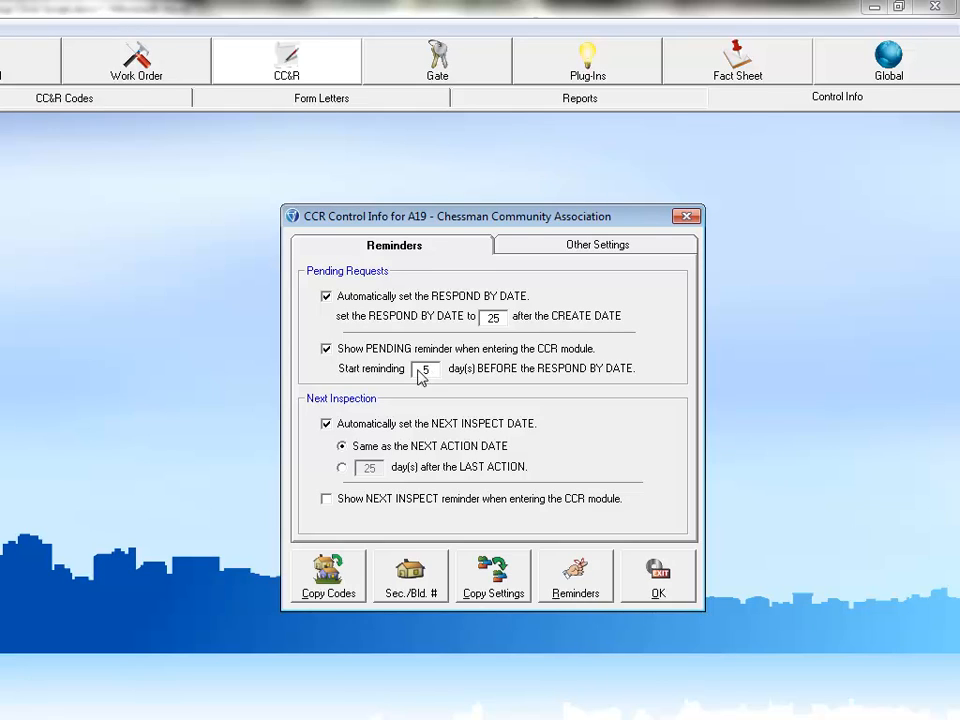
{"action": "left_click", "coordinate": [325, 499]}
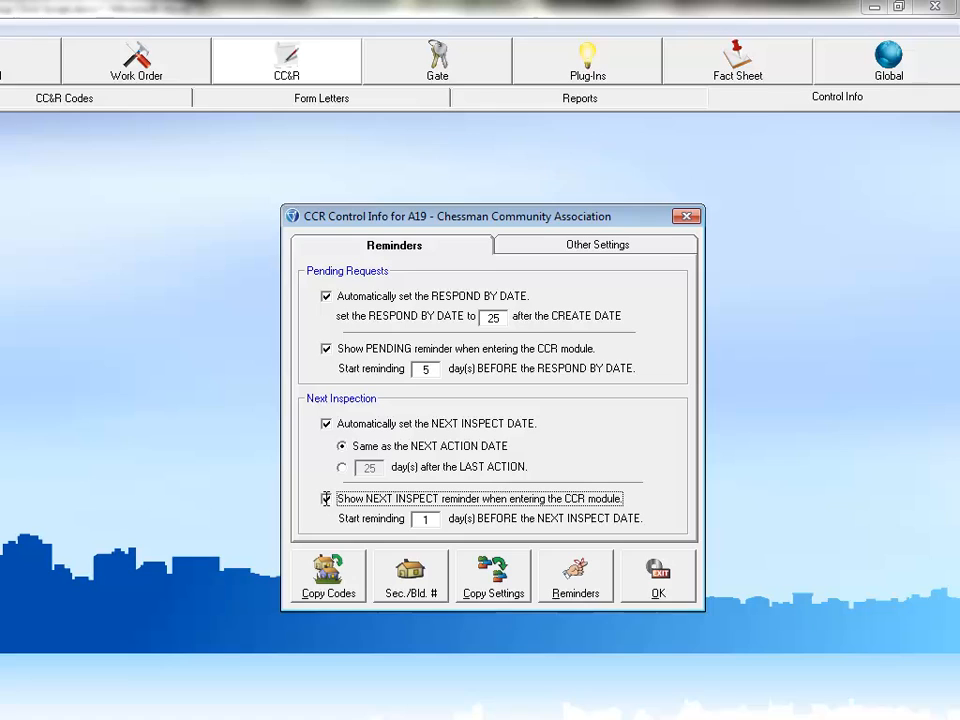
Step: Set NEXT INSPECT reminders to start 5 days ahead and bring up A19's reminder list
{"action": "double_click", "coordinate": [437, 518]}
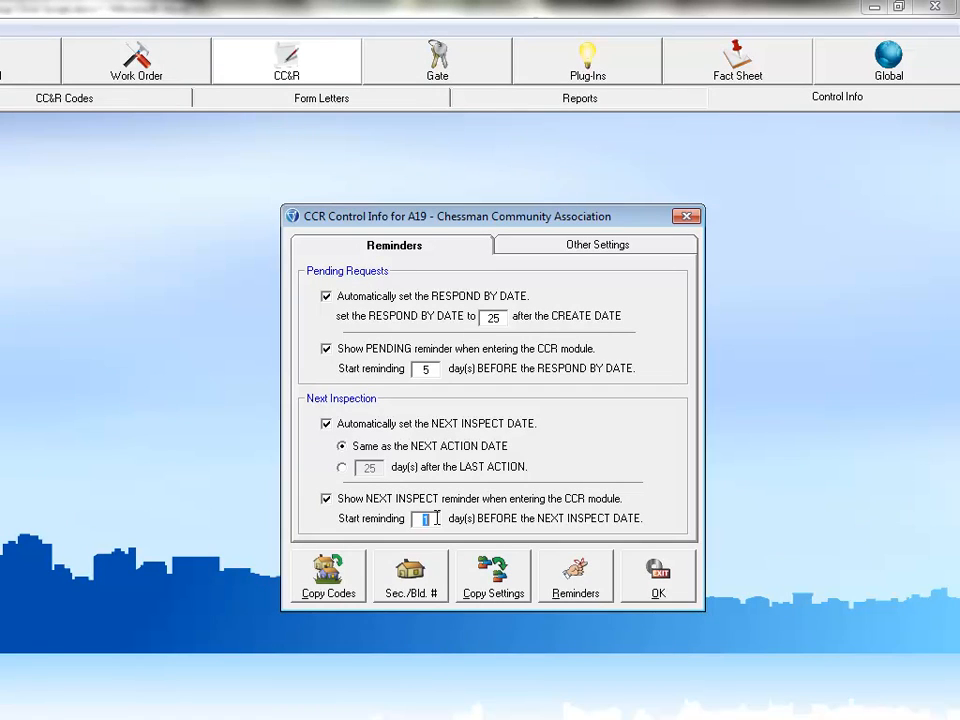
{"action": "type", "text": "5"}
{"action": "left_click", "coordinate": [576, 578]}
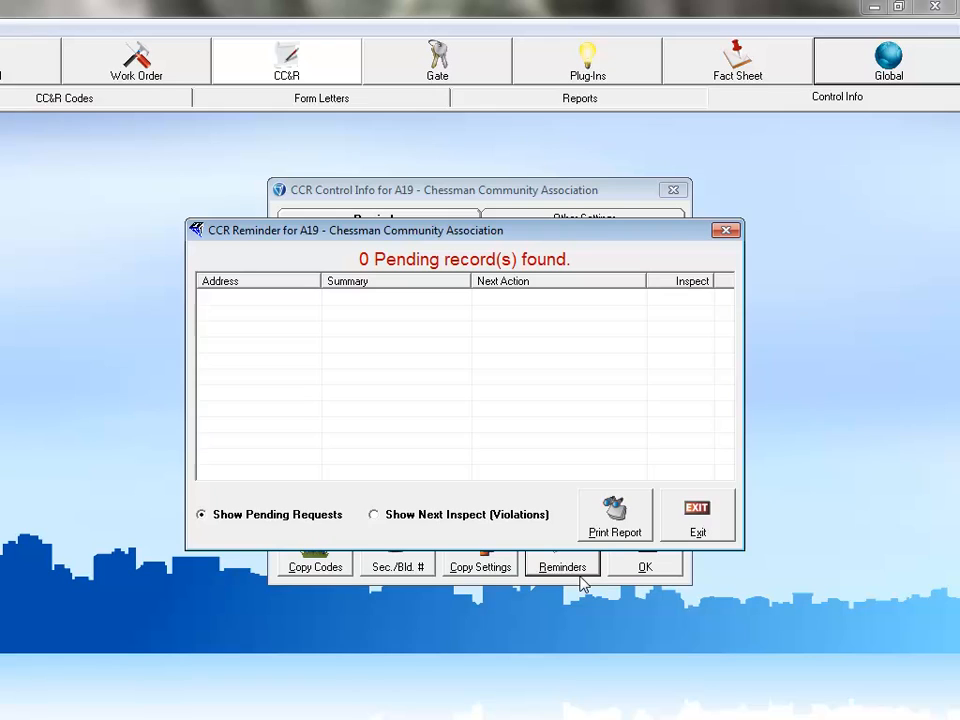
Step: Review next-inspection violations in the reminder list, then exit to Other Settings
{"action": "left_click", "coordinate": [374, 515]}
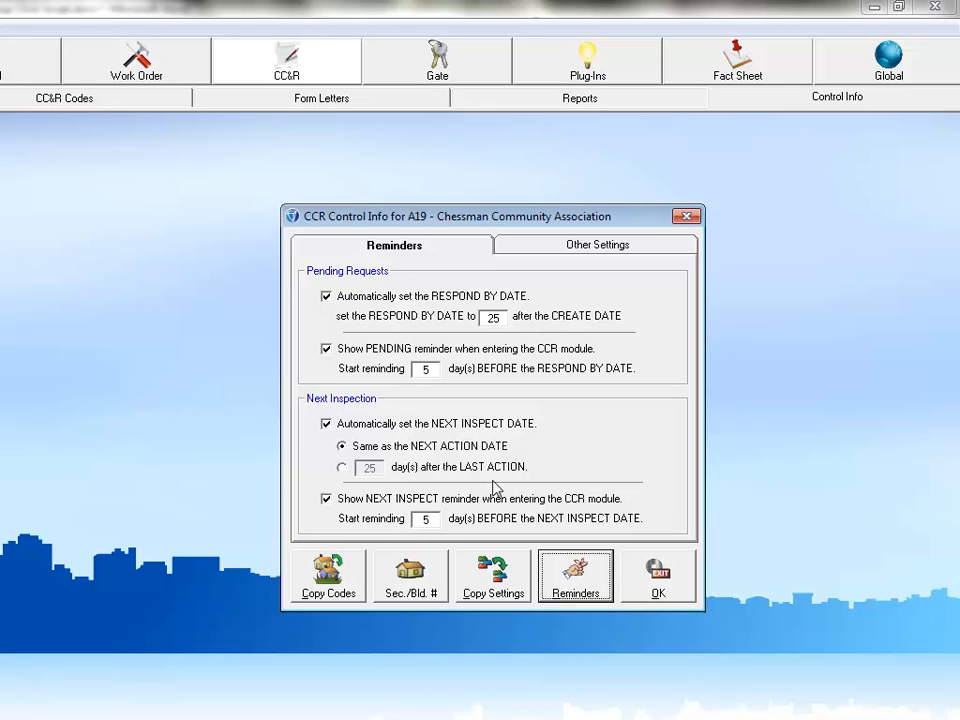
{"action": "left_click", "coordinate": [588, 246]}
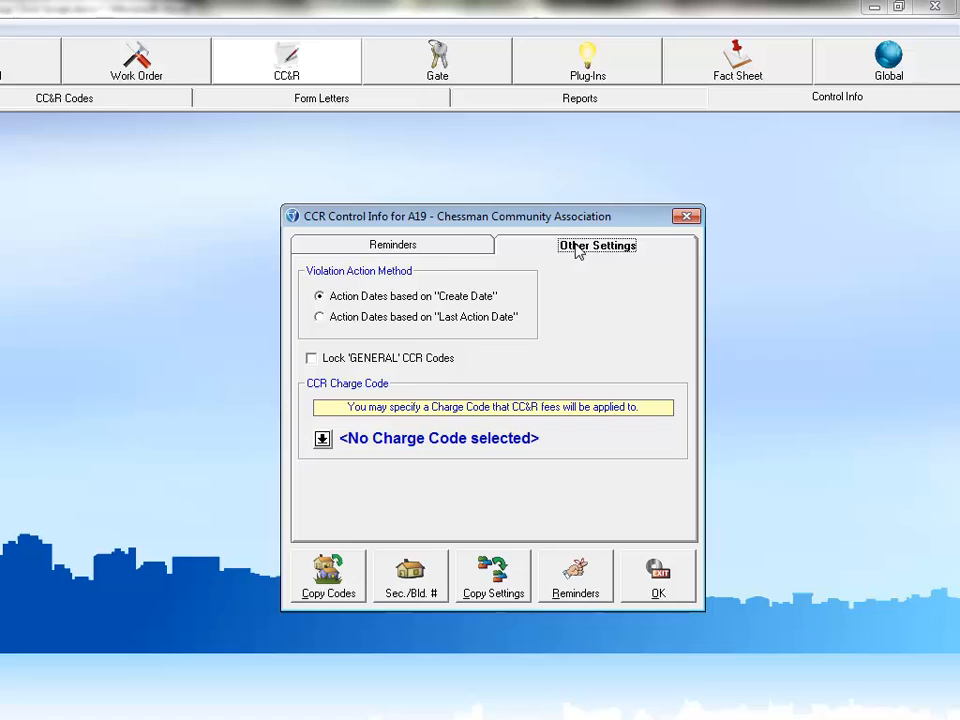
Step: Base violation action dates on Last Action Date and convert the existing dates
{"action": "left_click", "coordinate": [319, 316]}
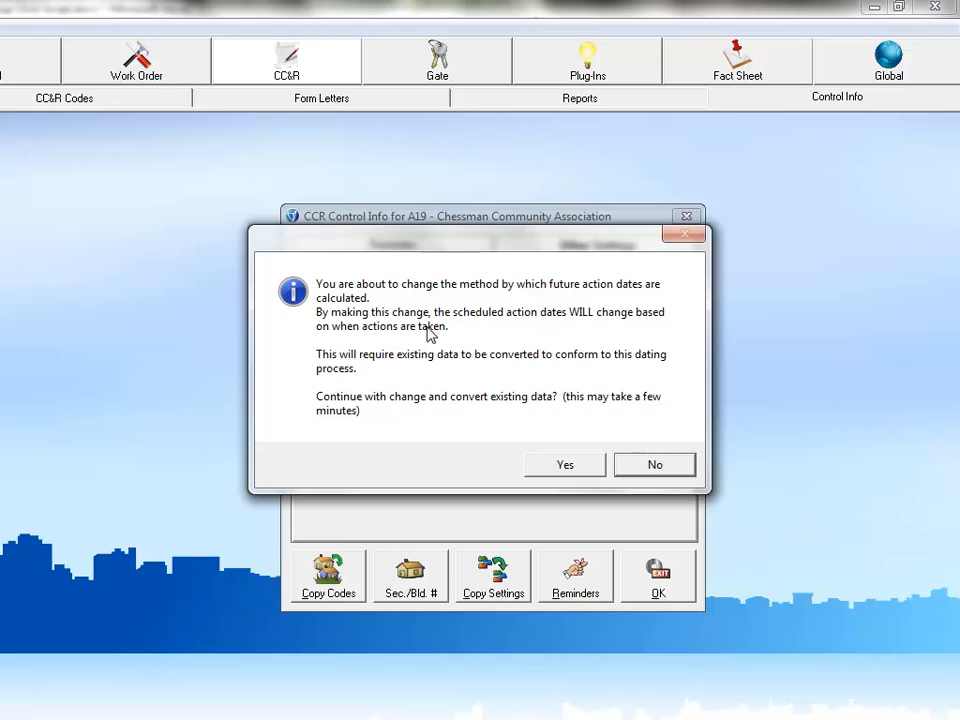
{"action": "left_click", "coordinate": [572, 465]}
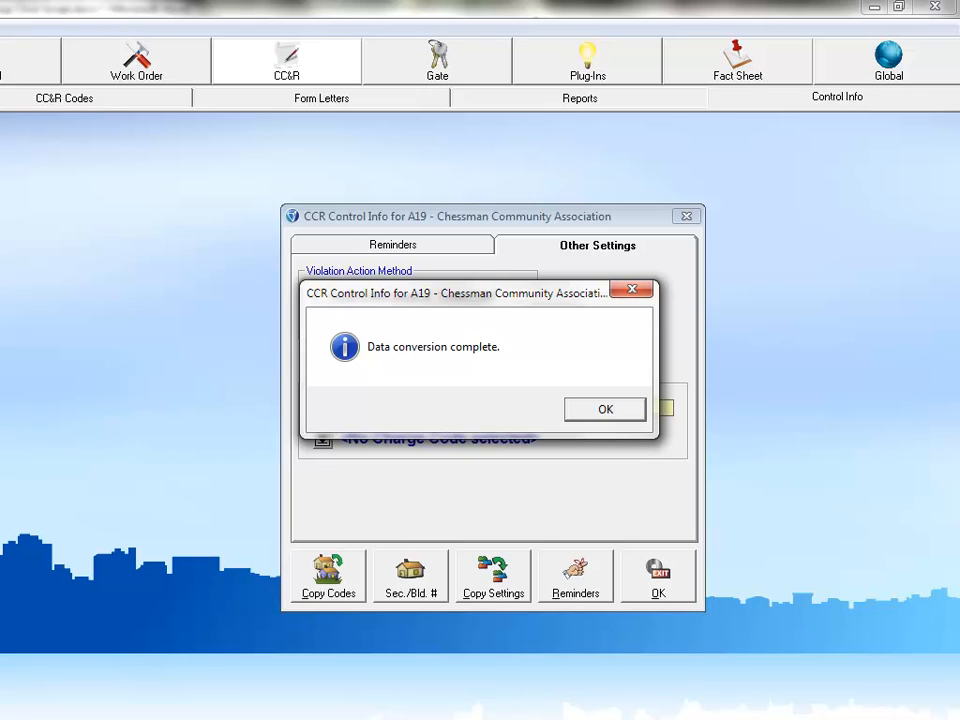
{"action": "left_click", "coordinate": [596, 414]}
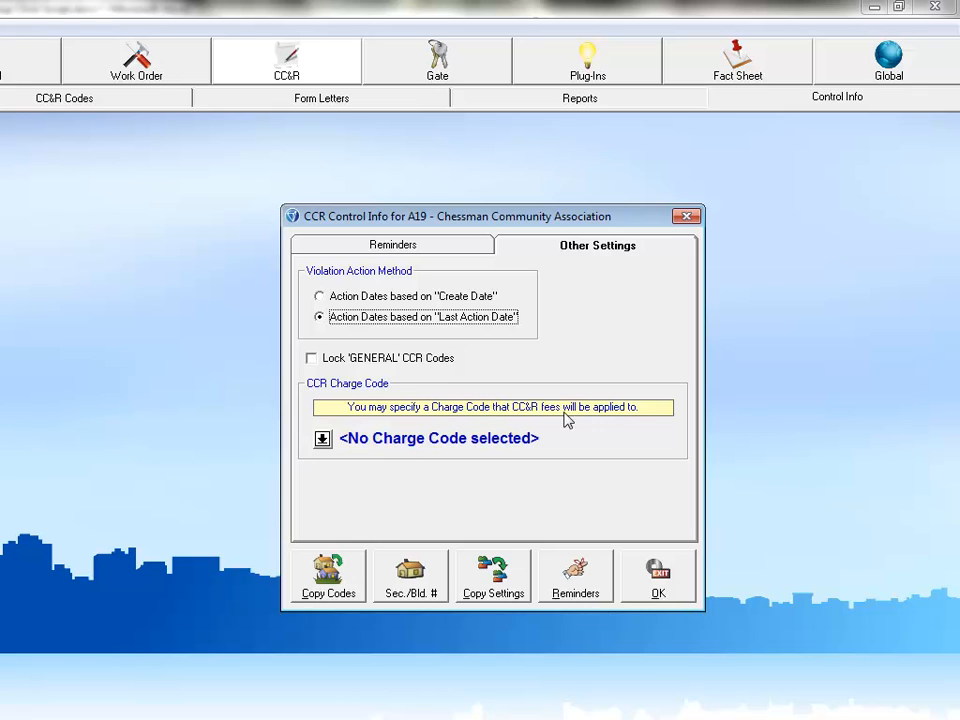
Step: Set the CCR charge code to 13 - CCR Fines and bring up Copy CC&R Codes
{"action": "left_click", "coordinate": [322, 439]}
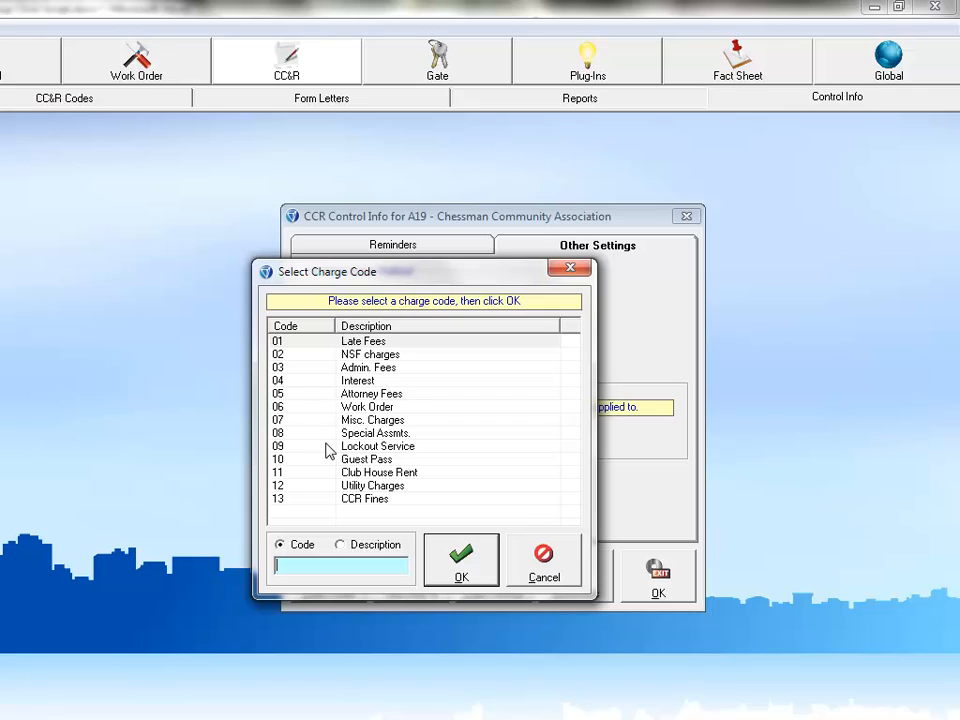
{"action": "left_click", "coordinate": [359, 500]}
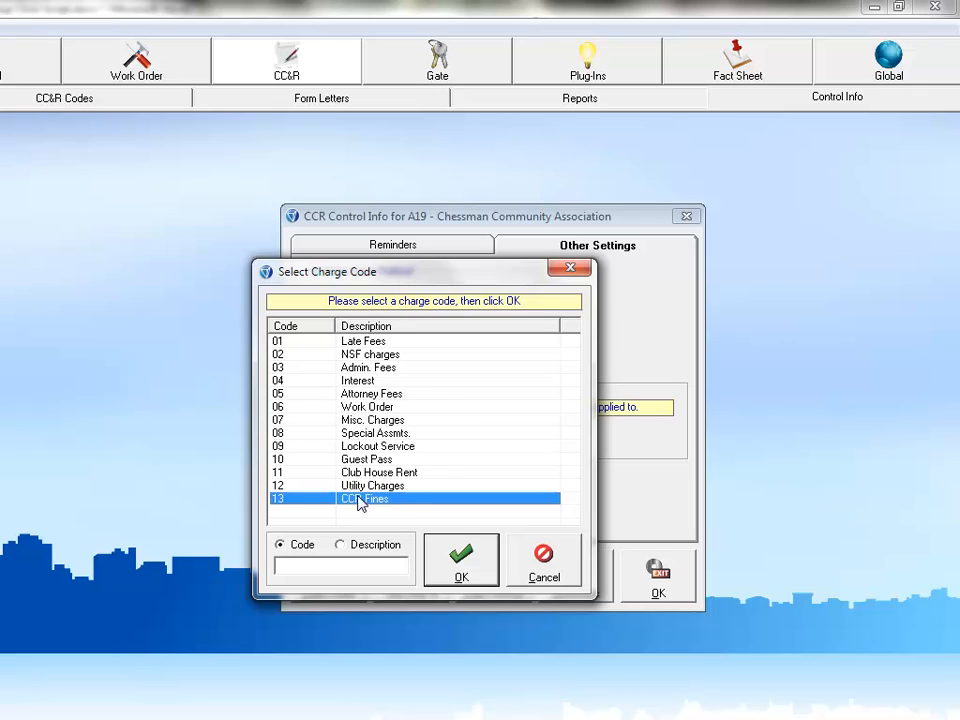
{"action": "left_click", "coordinate": [465, 568]}
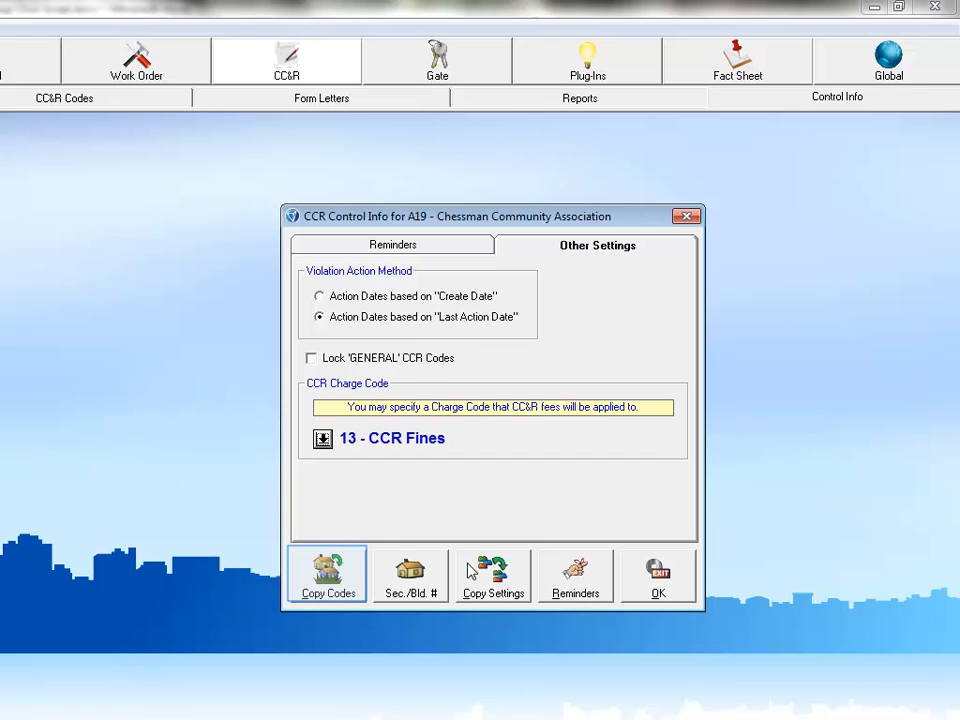
{"action": "left_click", "coordinate": [325, 572]}
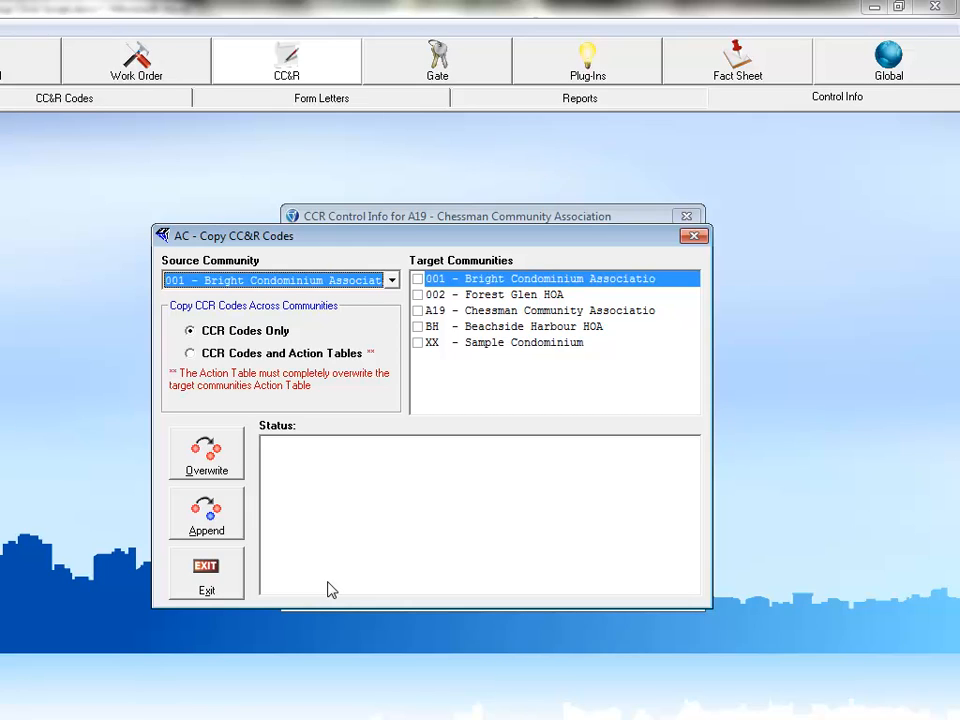
Step: Overwrite A19's CCR codes and action tables with Sample Condominium's, then close the window
{"action": "left_click", "coordinate": [392, 281]}
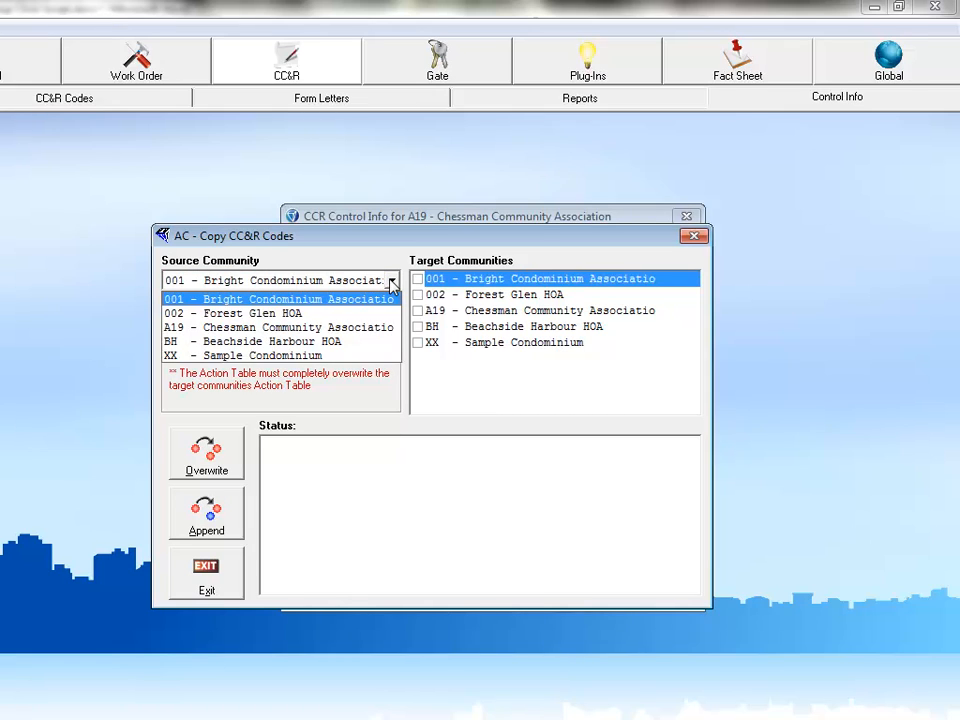
{"action": "left_click", "coordinate": [322, 355]}
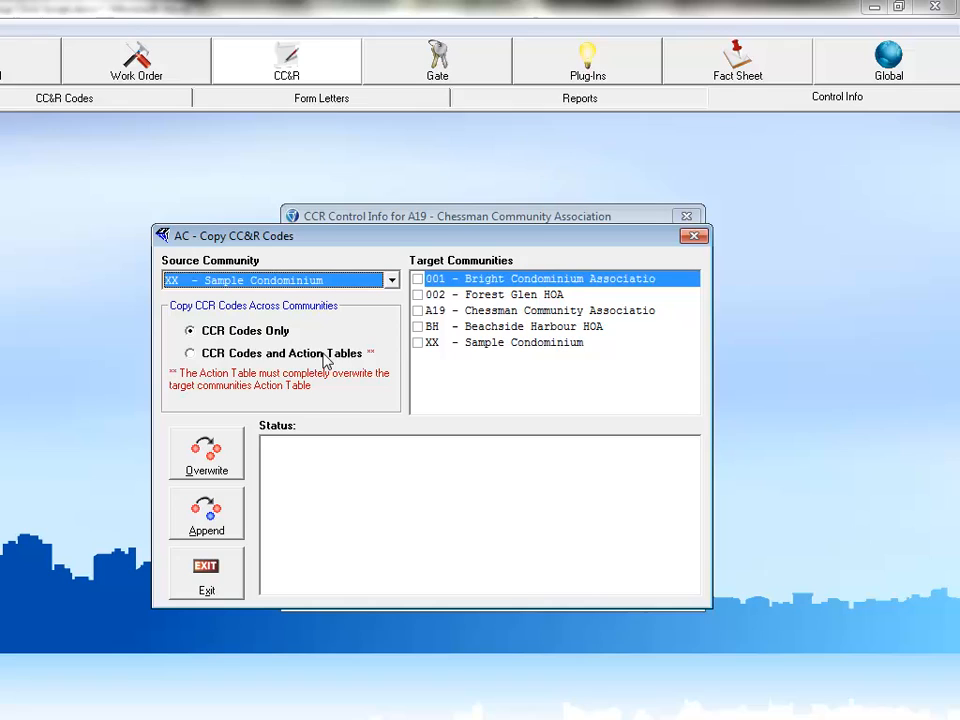
{"action": "left_click", "coordinate": [417, 311]}
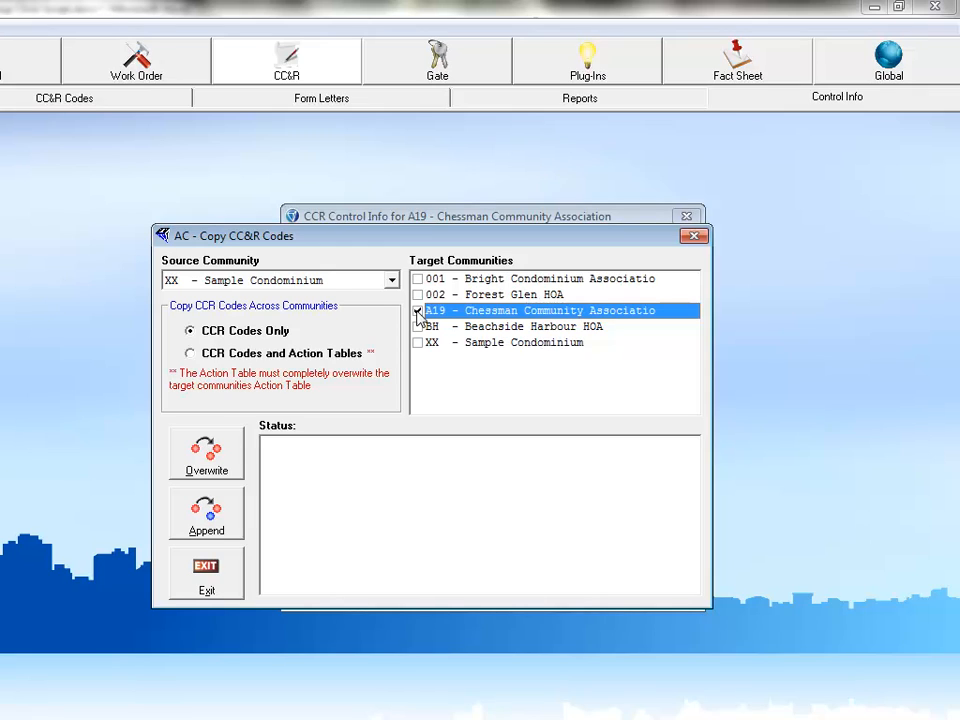
{"action": "left_click", "coordinate": [191, 356]}
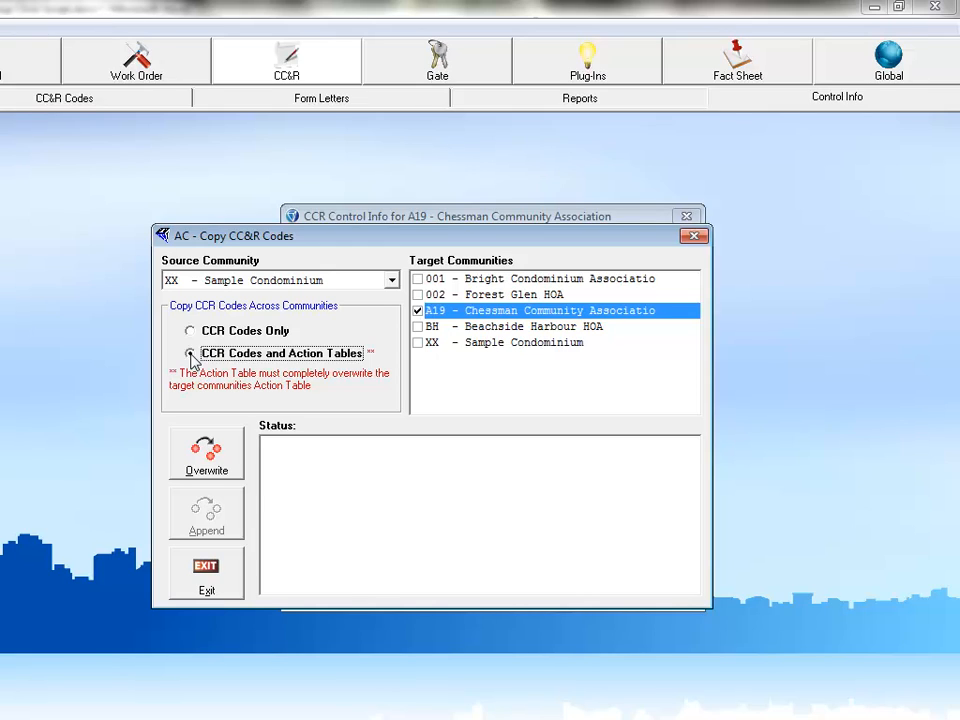
{"action": "left_click", "coordinate": [203, 468]}
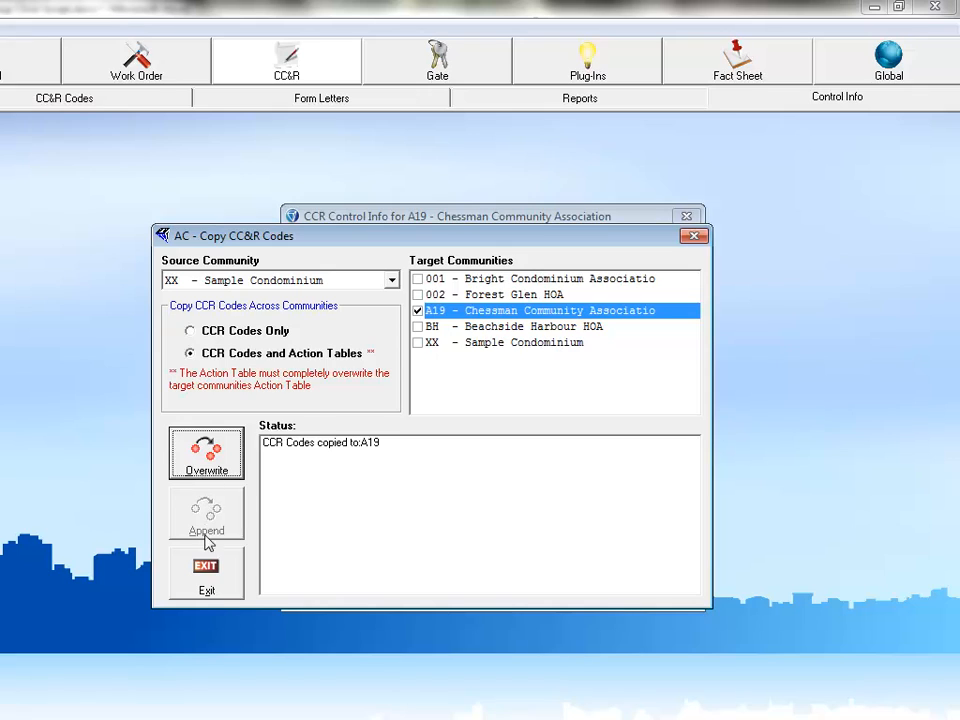
{"action": "left_click", "coordinate": [207, 578]}
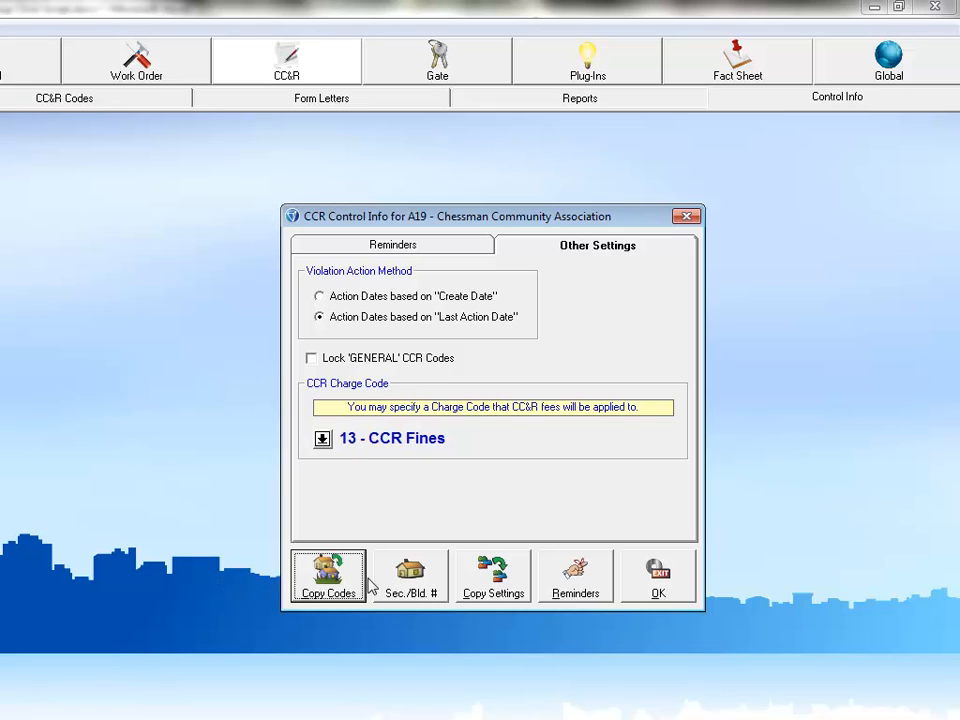
Step: Bring up the Sec./Bld. # editor from A19's CCR Control Info
{"action": "left_click", "coordinate": [411, 578]}
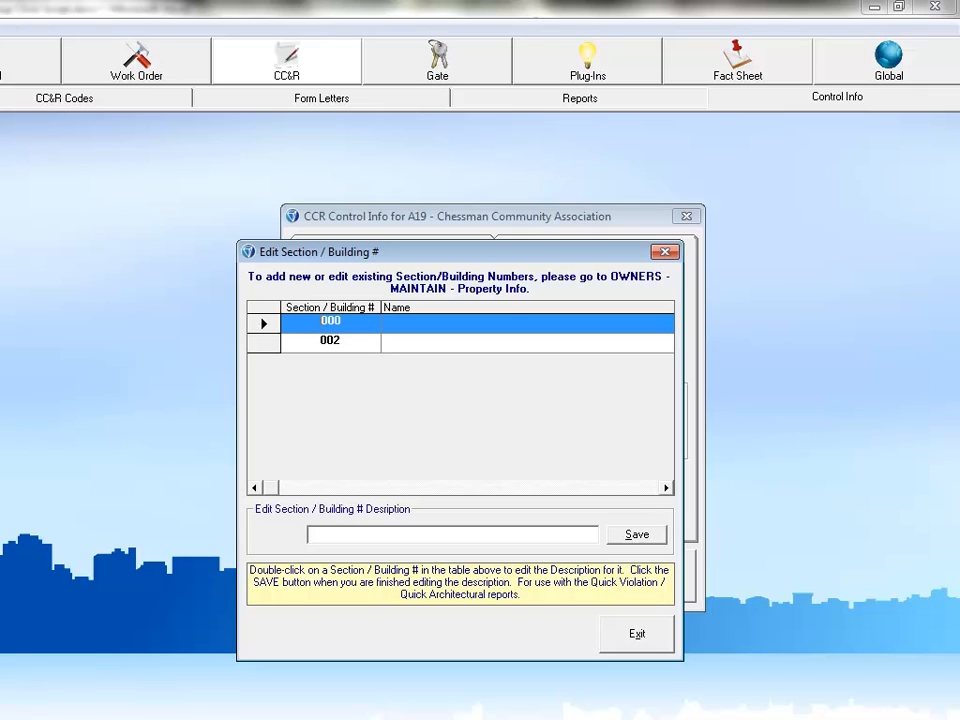
Step: Name section 000 'Knight' and section 002 'Rook', then bring up Copy Settings
{"action": "left_click", "coordinate": [400, 538]}
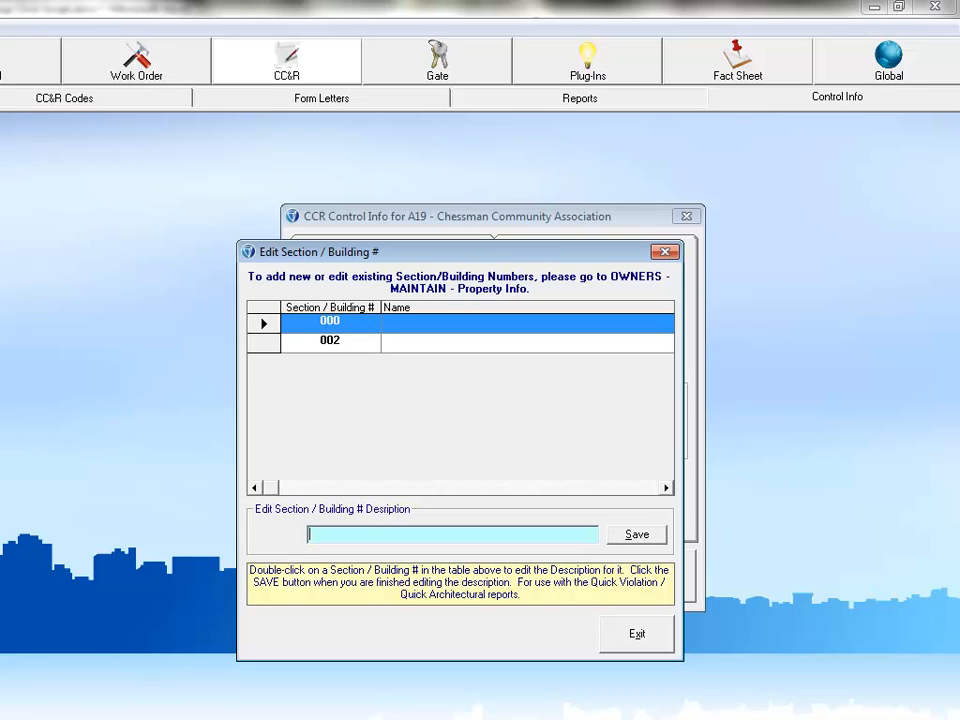
{"action": "type", "text": "Knight"}
{"action": "left_click", "coordinate": [643, 535]}
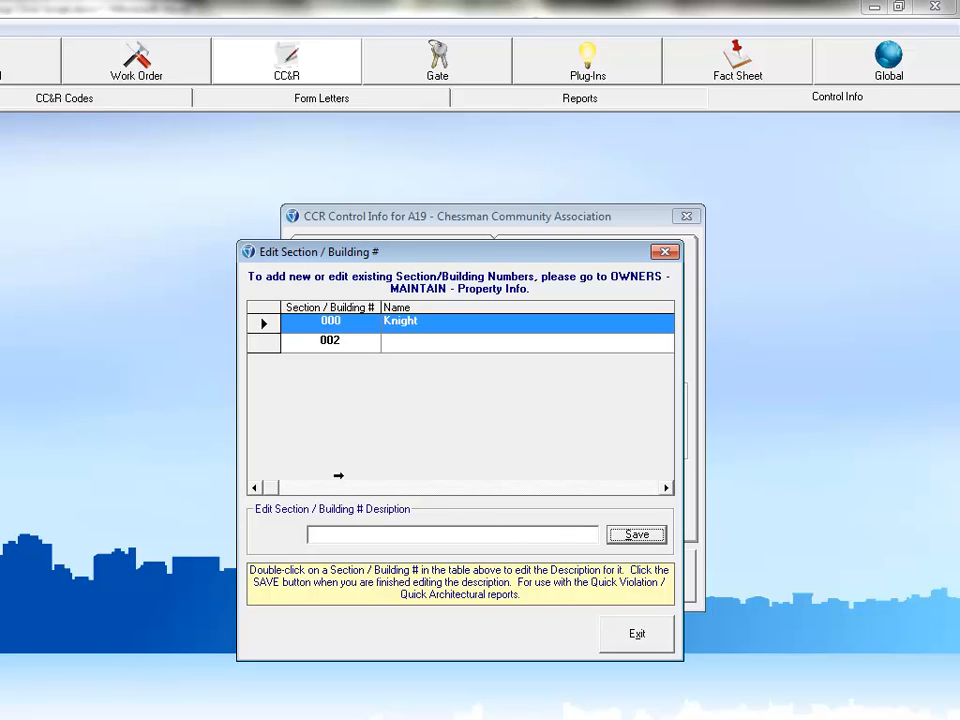
{"action": "left_click", "coordinate": [265, 343]}
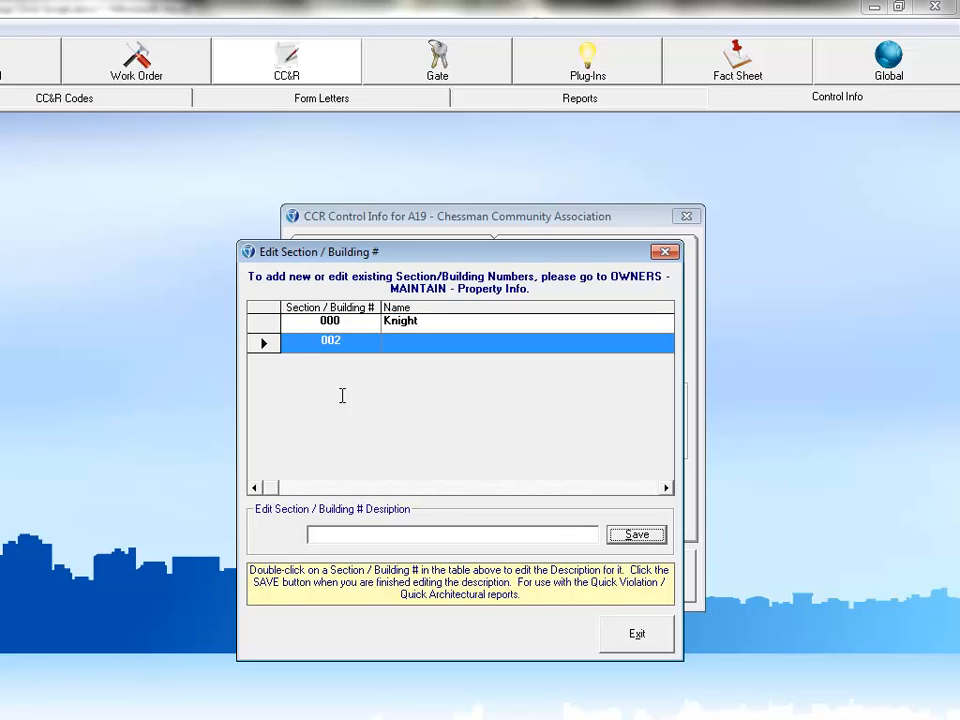
{"action": "left_click", "coordinate": [364, 535]}
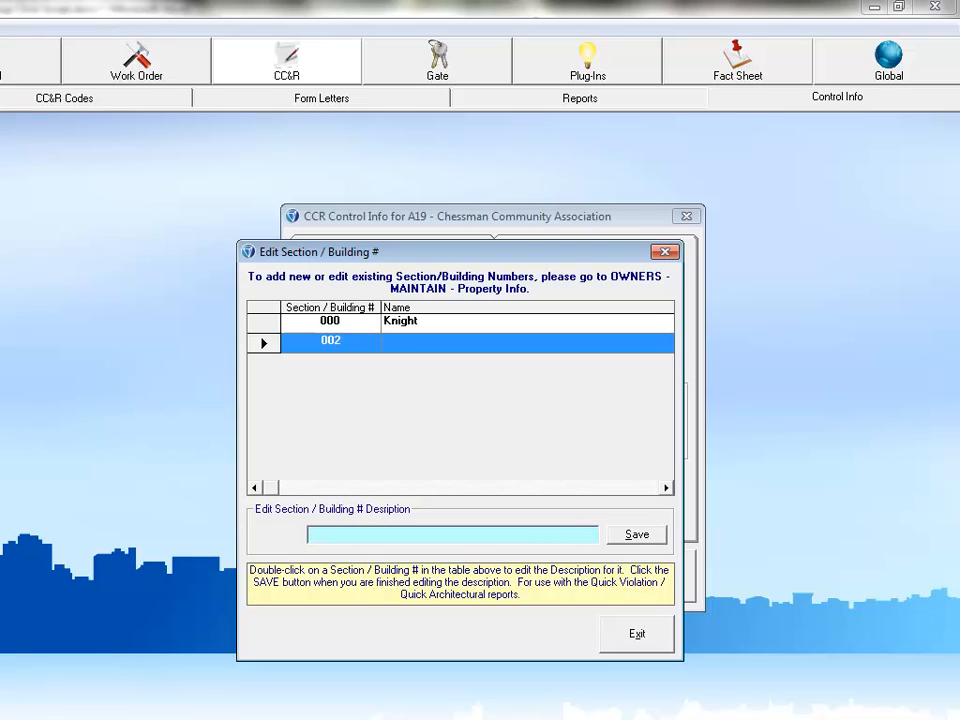
{"action": "type", "text": "Rook"}
{"action": "left_click", "coordinate": [638, 536]}
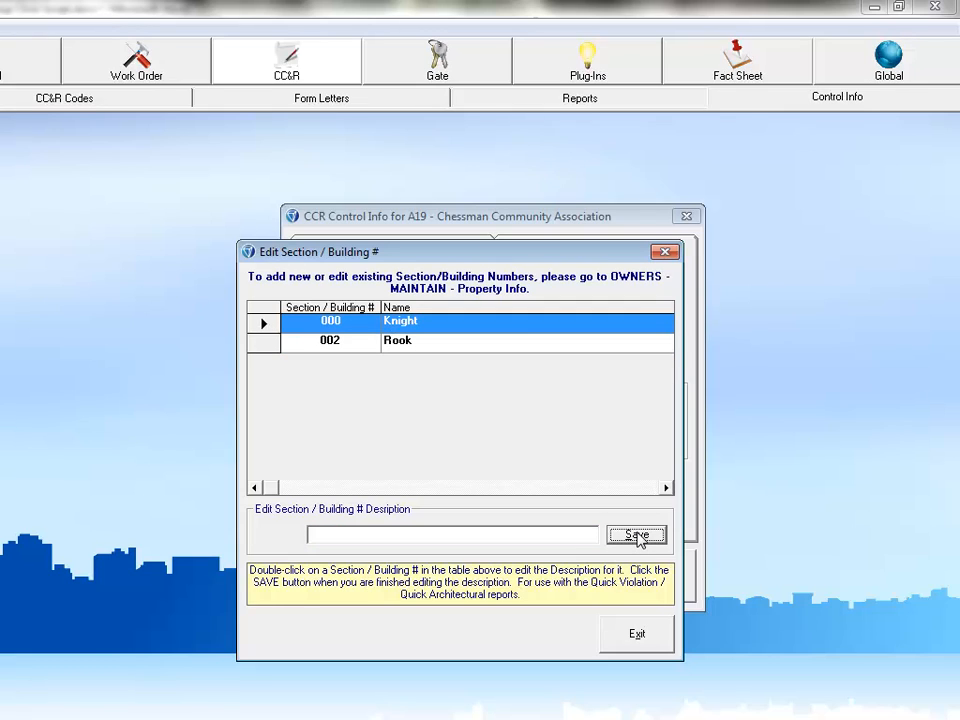
{"action": "left_click", "coordinate": [652, 640]}
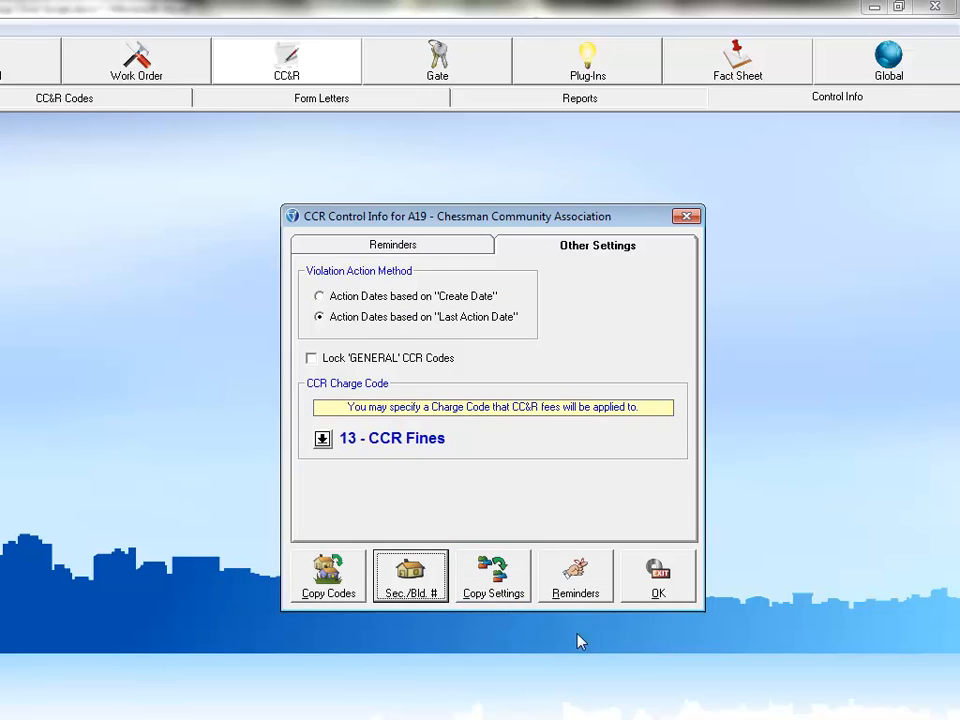
{"action": "left_click", "coordinate": [496, 578]}
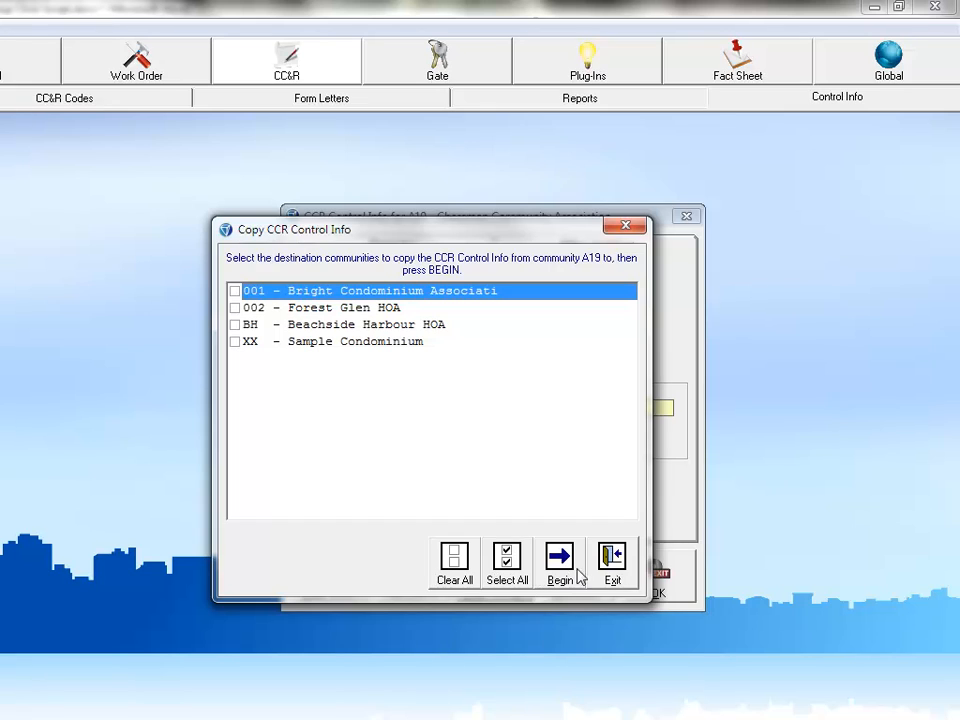
Step: Exit Copy CCR Control Info without copying and confirm A19's control info with OK
{"action": "left_click", "coordinate": [613, 564]}
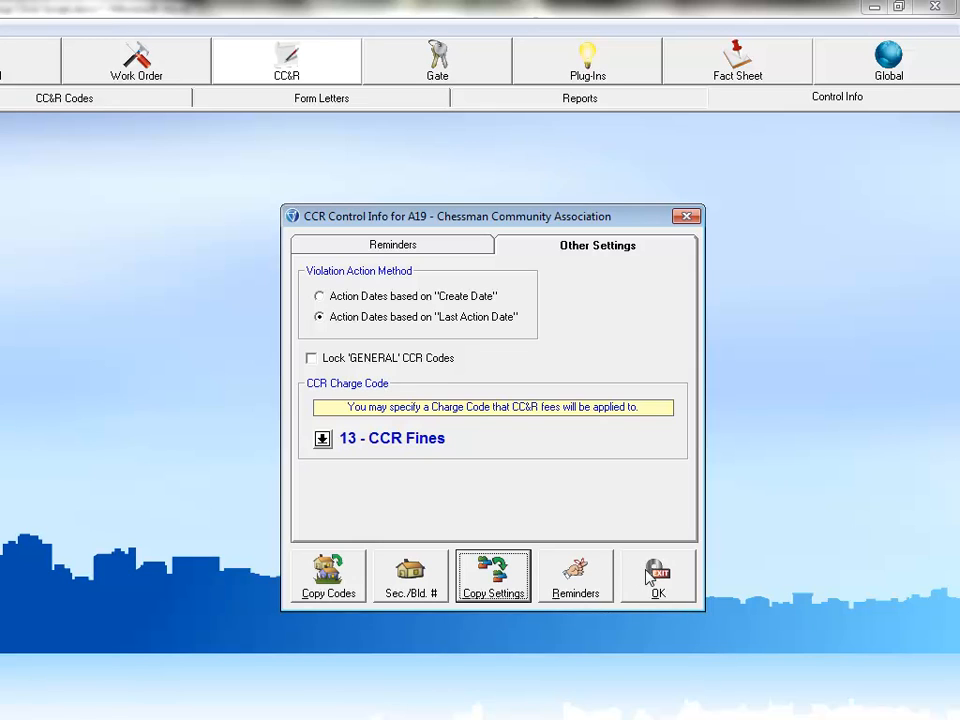
{"action": "left_click", "coordinate": [652, 576]}
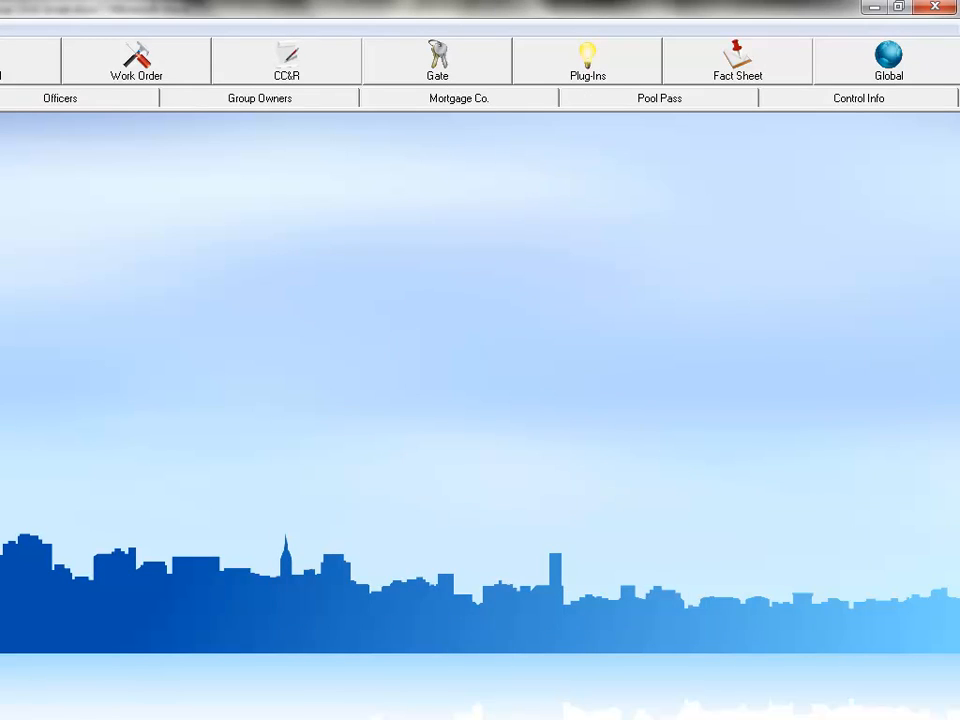